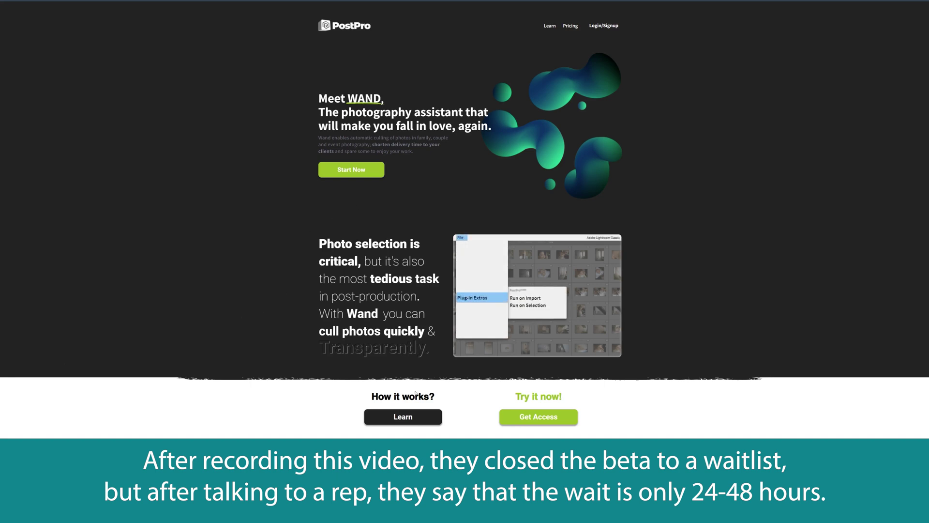
Sign up for WAND access with the autofilled first name and a typed last name, then open My Account
left_click(549, 419)
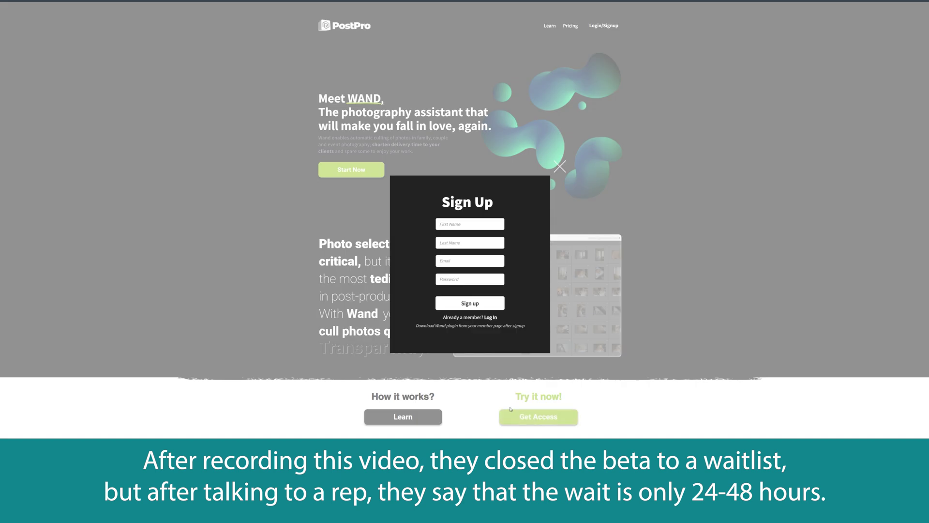
left_click(455, 225)
left_click(455, 236)
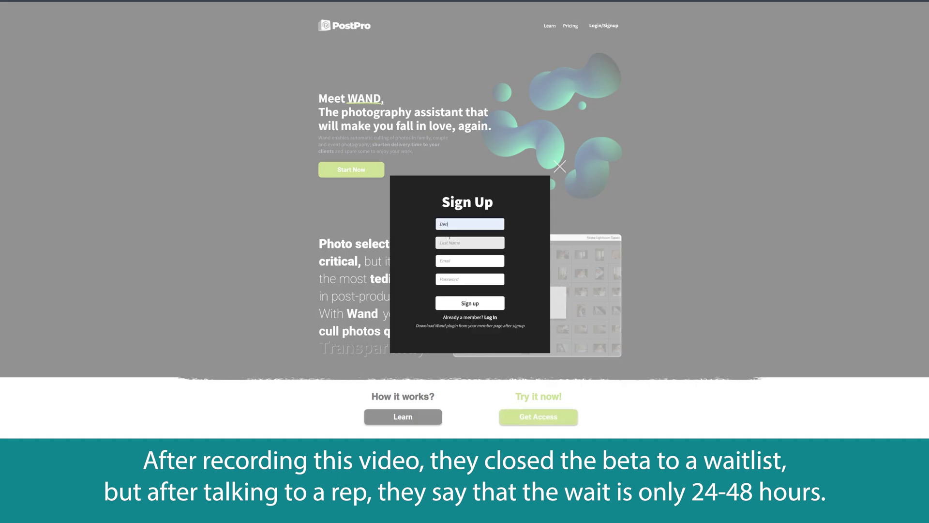
left_click(448, 244)
type("Raddat")
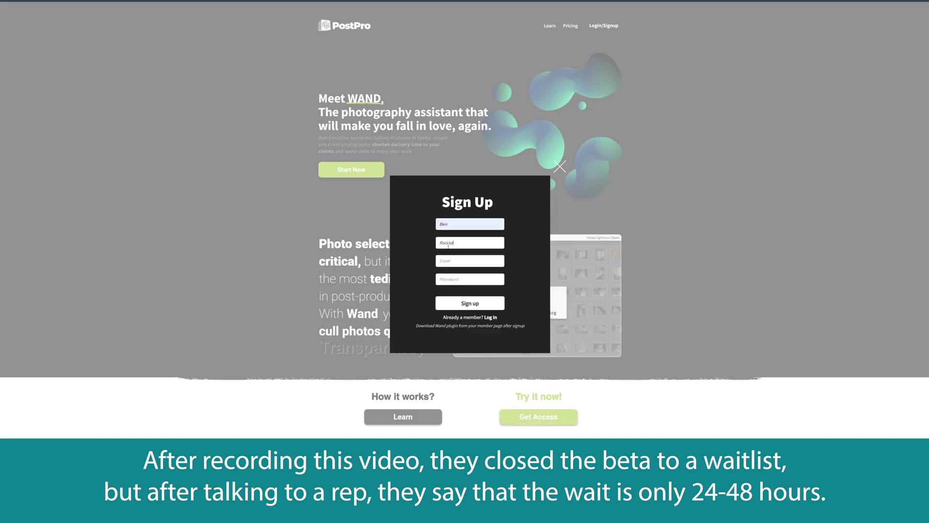
key("Return")
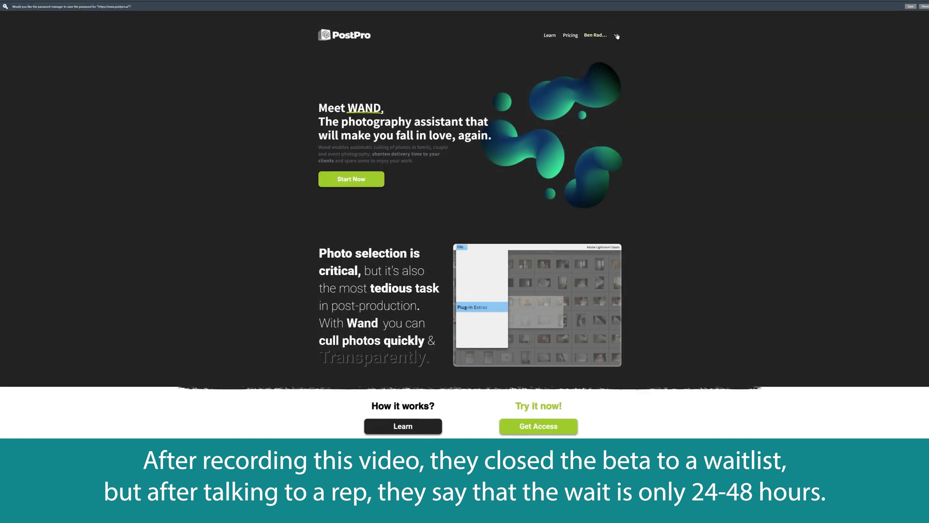
left_click(611, 35)
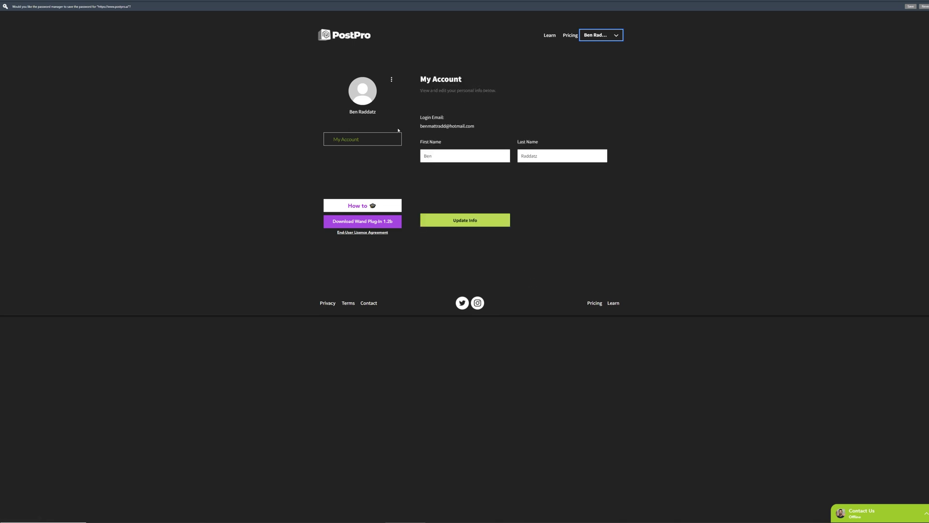
Download Wand Plug-In 1.2b and open its zip to reveal the postprowand-1.2b.lrplugin folder
left_click(368, 225)
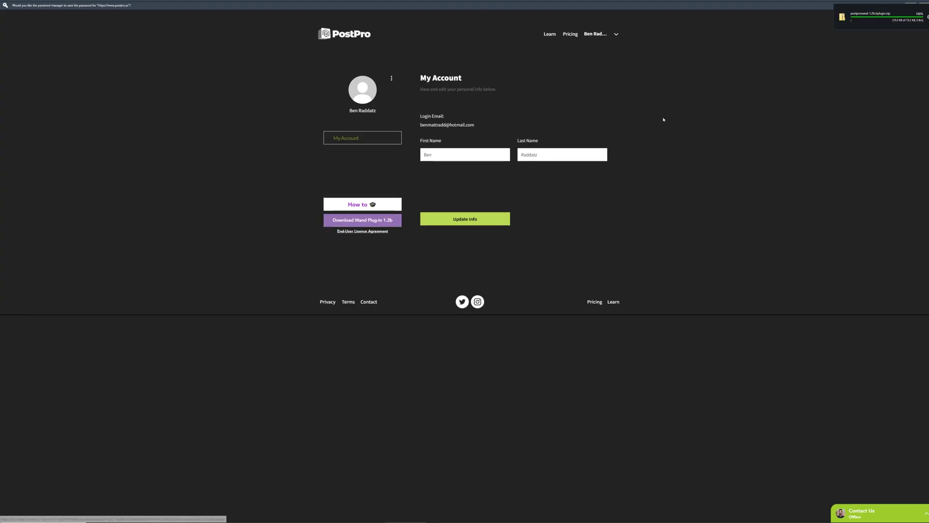
left_click(872, 16)
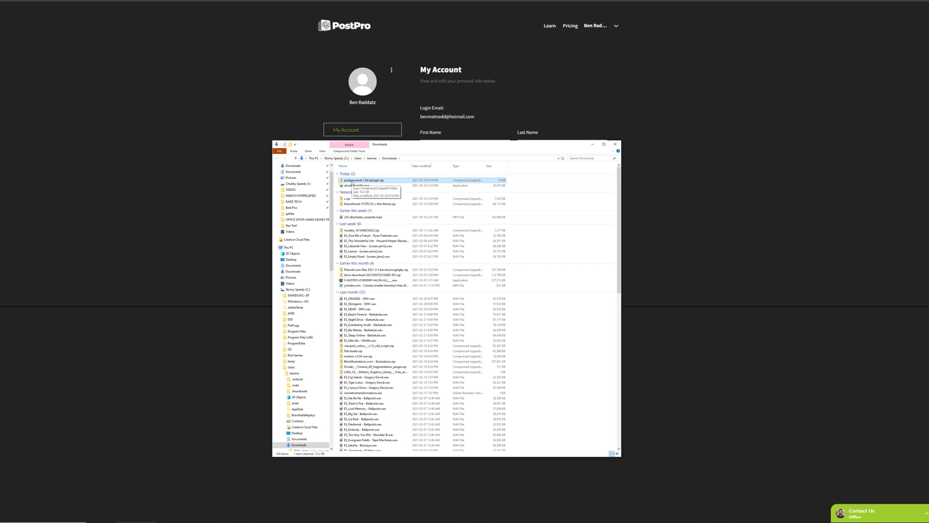
double_click(353, 181)
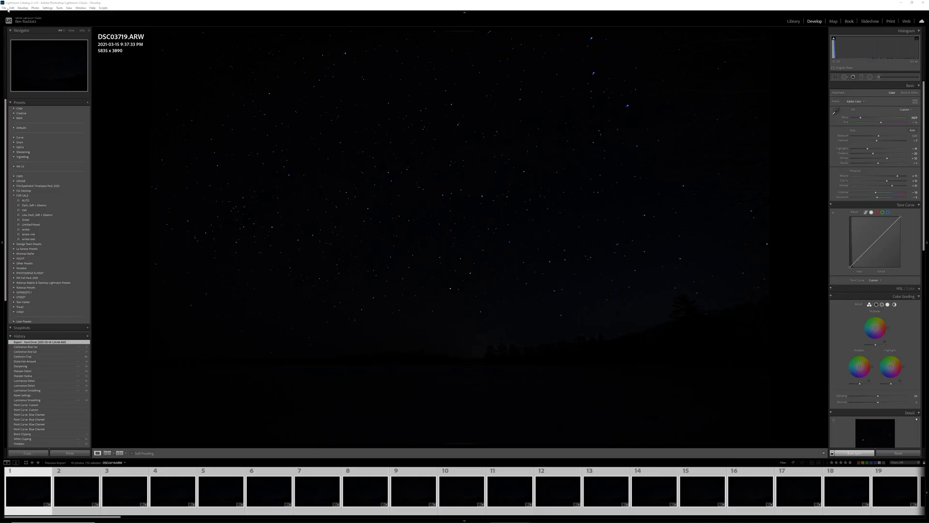
left_click(4, 8)
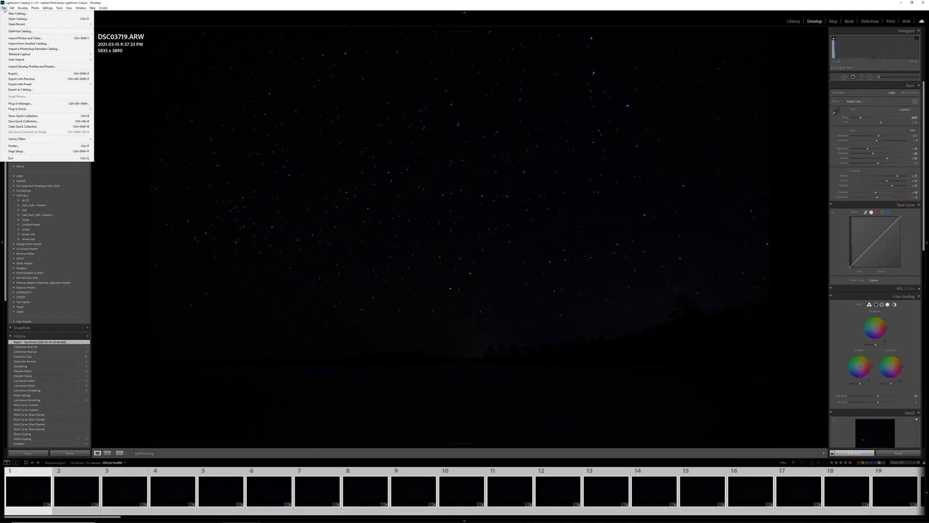
Add the postprowand-1.2b.lrplugin folder in Plug-in Manager to install PostPro Wand 1.2b
left_click(19, 103)
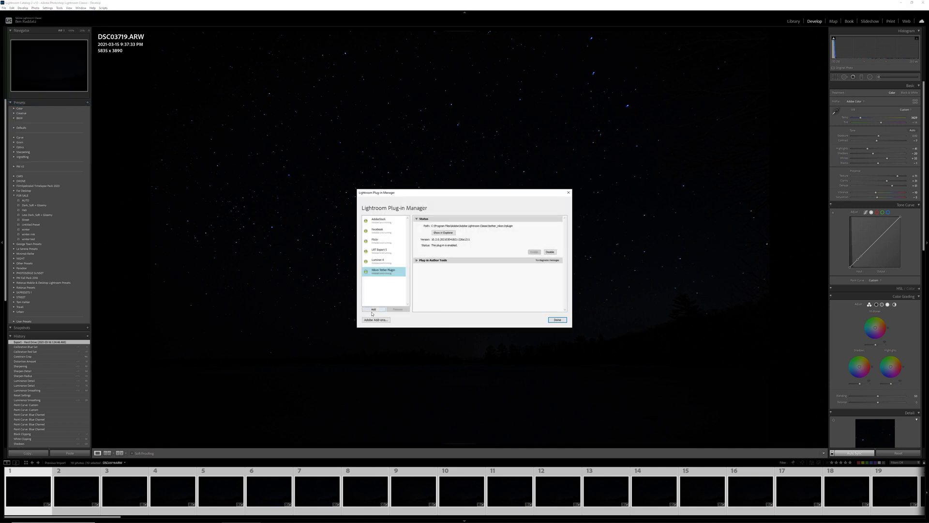
left_click(373, 310)
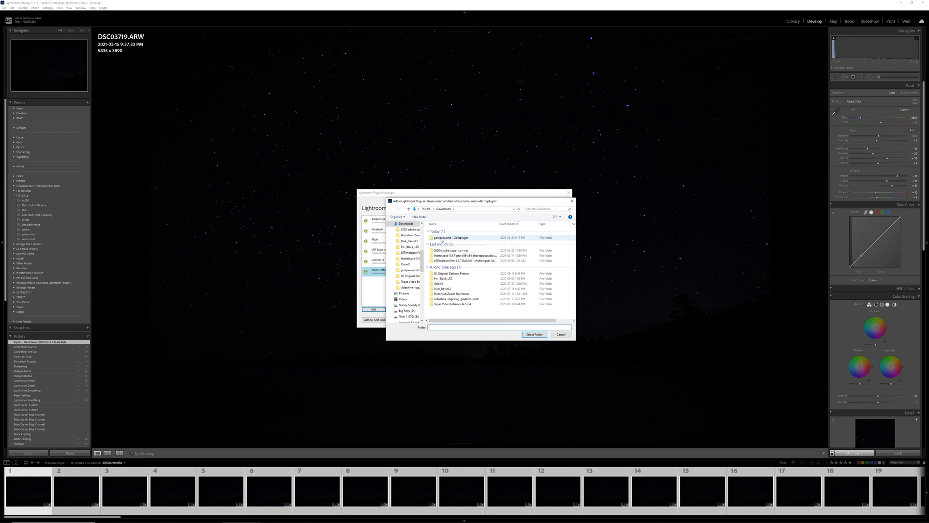
double_click(441, 239)
key("BackSpace")
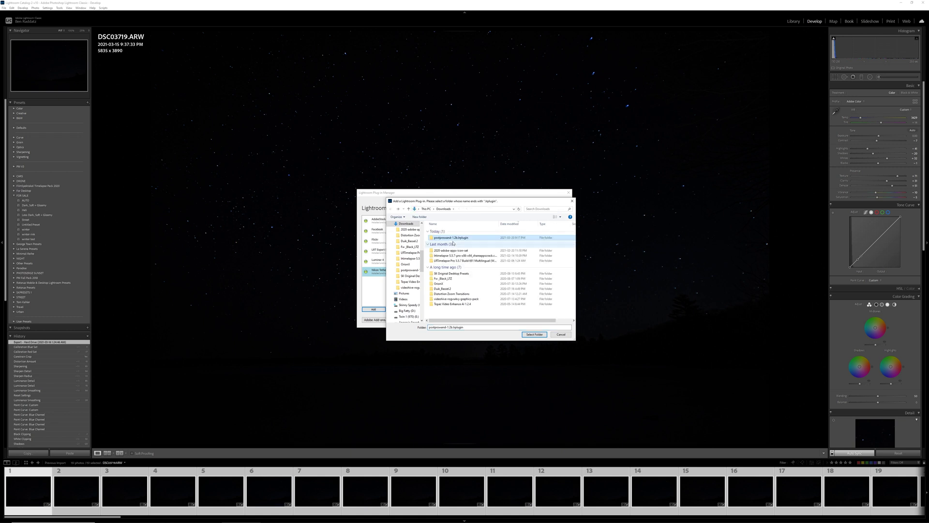
left_click(442, 238)
key("Escape")
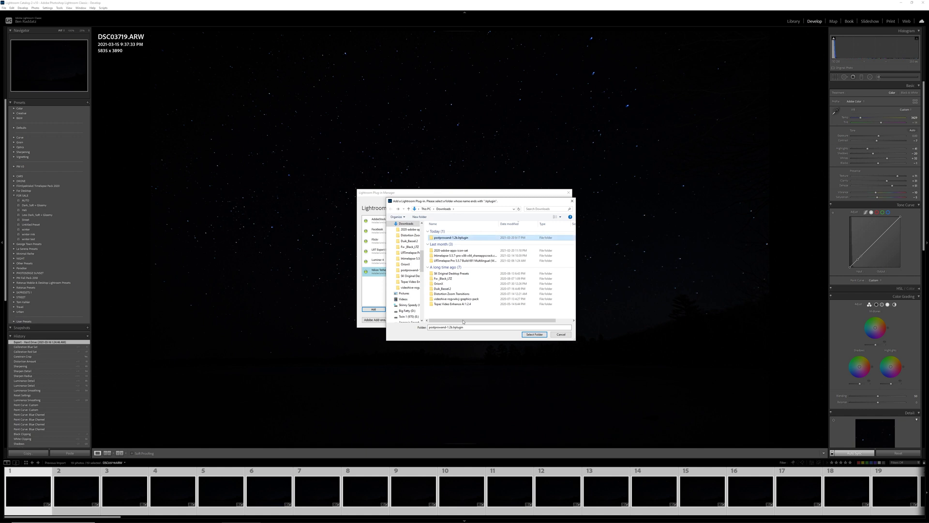
left_click(531, 336)
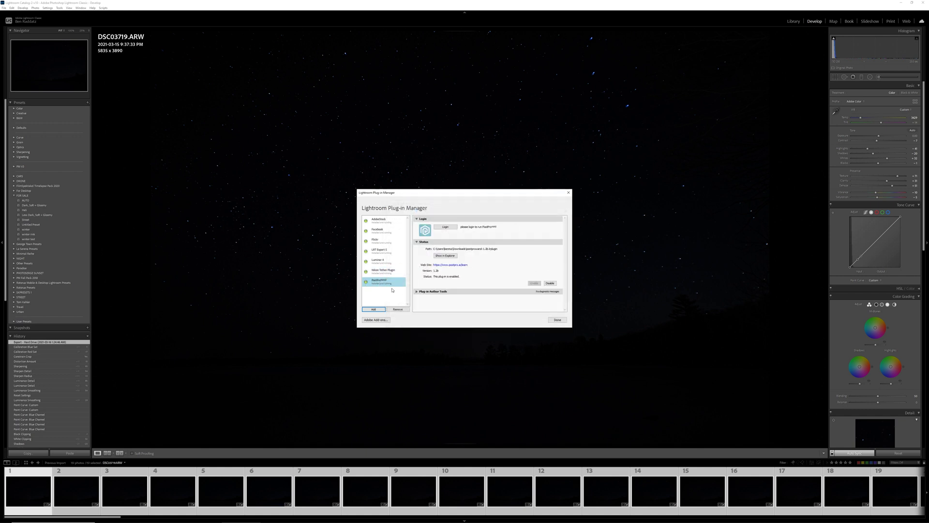
Log the Wand plug-in into the PostPro account, acknowledge the success message, and close Plug-in Manager
left_click(448, 227)
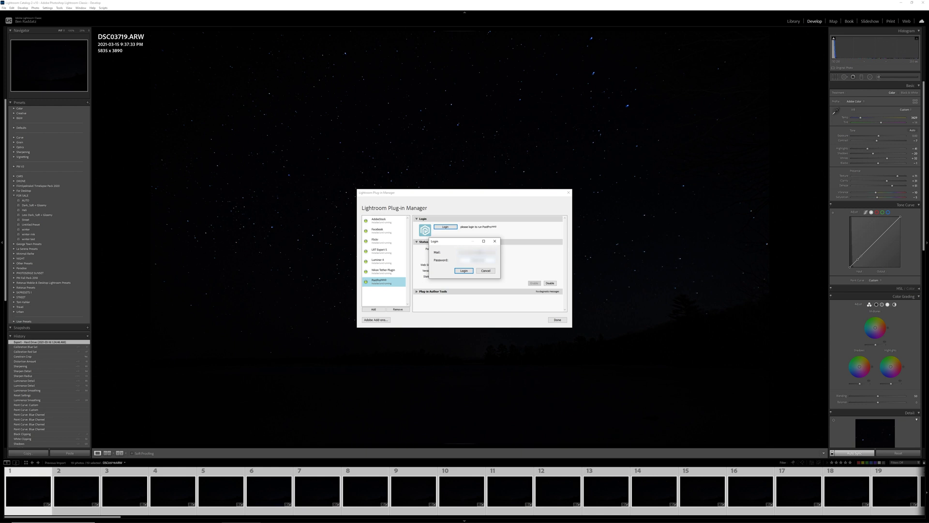
left_click(468, 270)
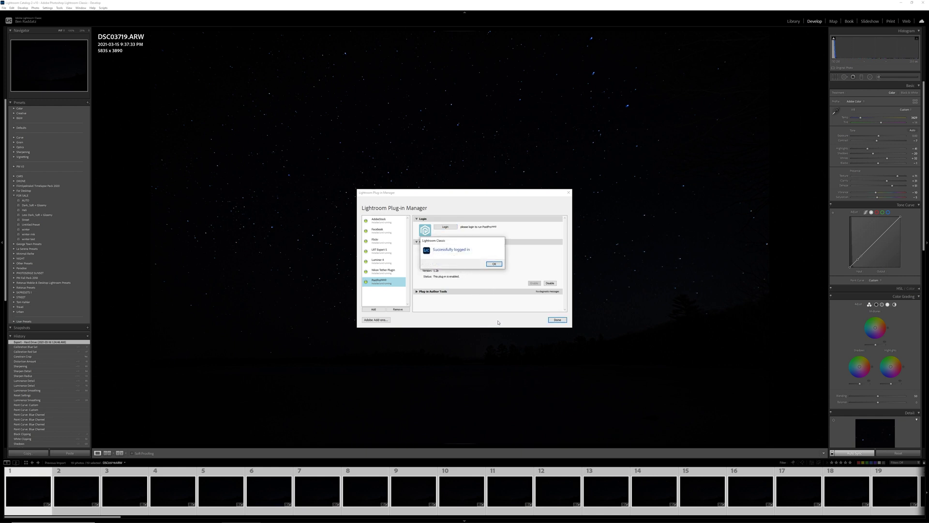
left_click(497, 264)
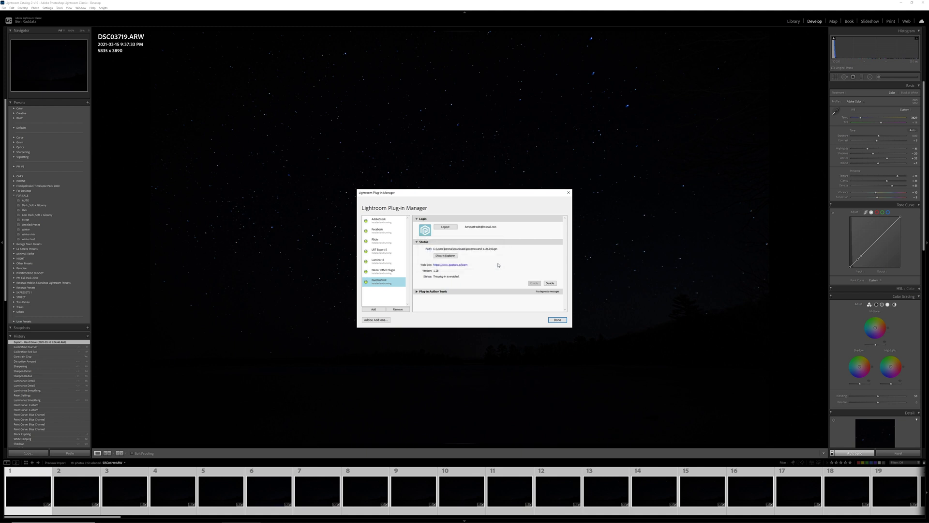
left_click(425, 291)
scroll(502, 292, "up", 1)
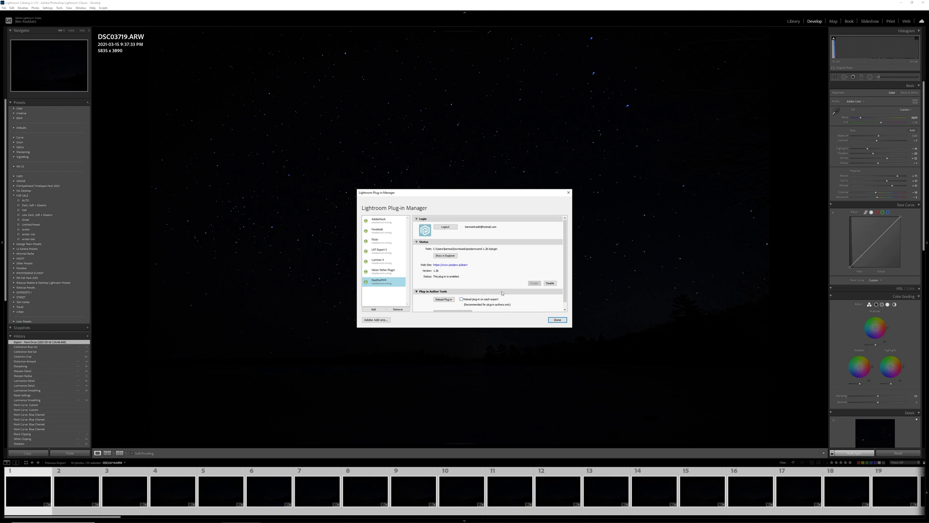
left_click(557, 320)
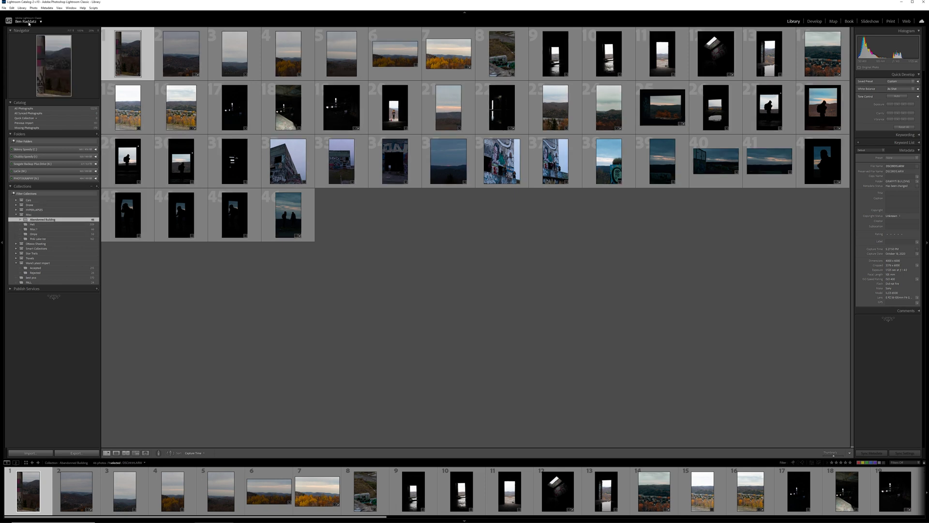
Show PostPro Wand's run options under File > Plug-in Extras
left_click(4, 8)
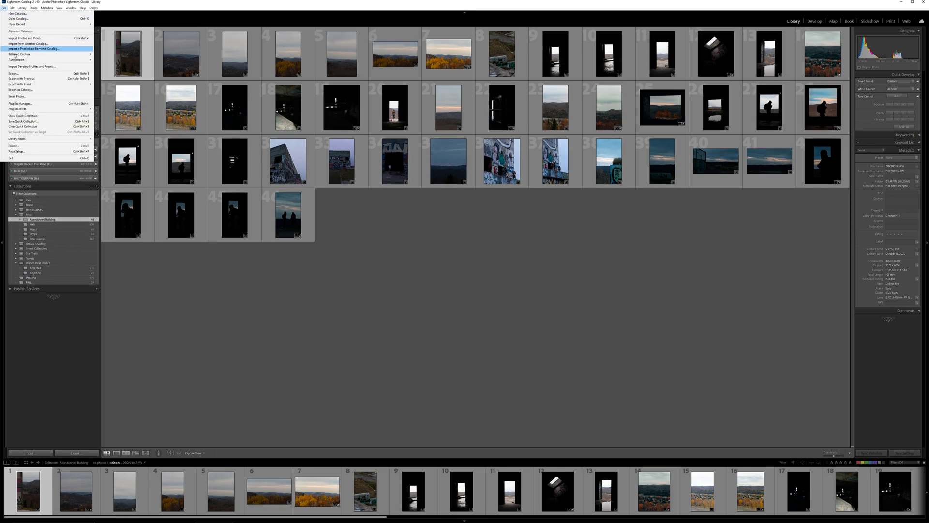
mouse_move(19, 111)
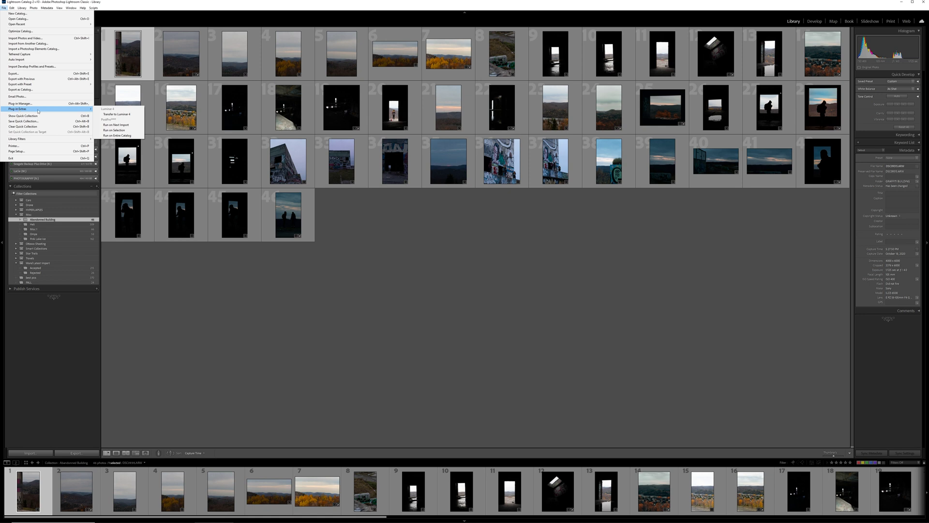
Run WAND's Run on Selection on all 46 Abandoned Building photos and confirm its success message
left_click(250, 273)
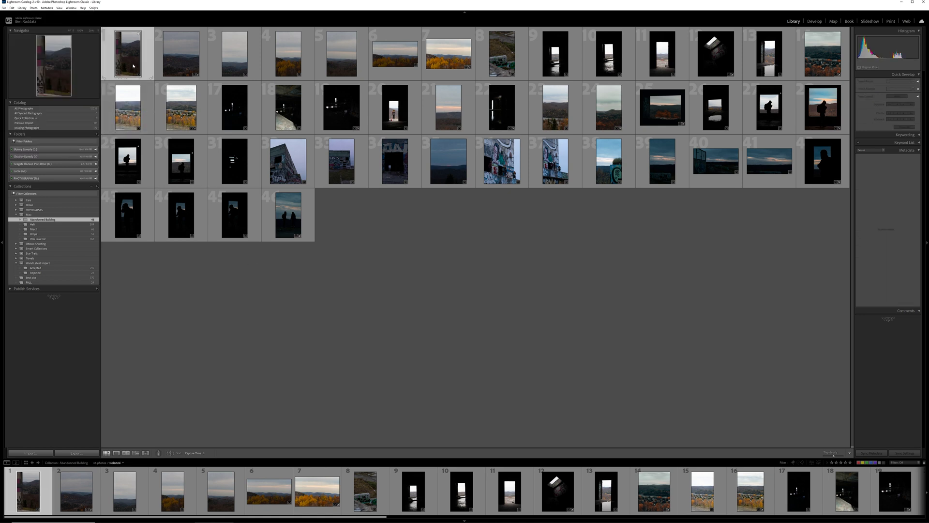
left_click(294, 201, "shift")
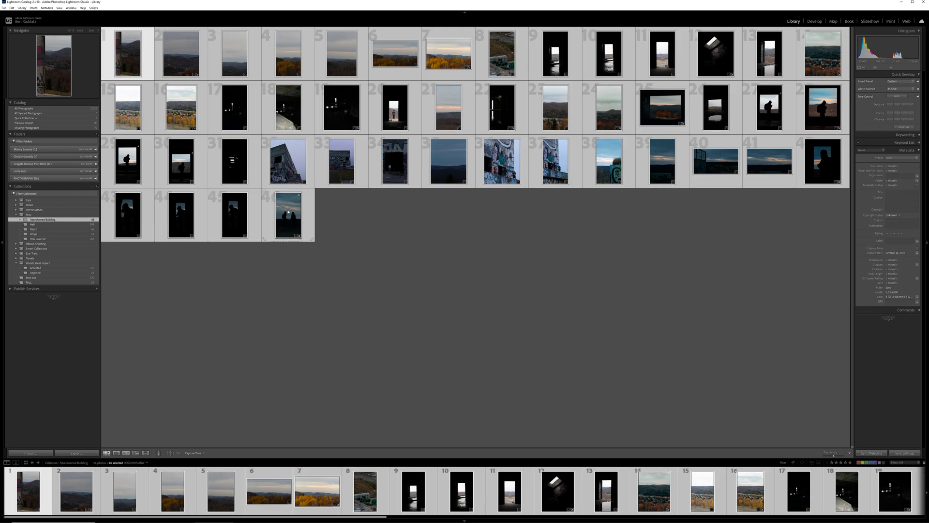
left_click(4, 8)
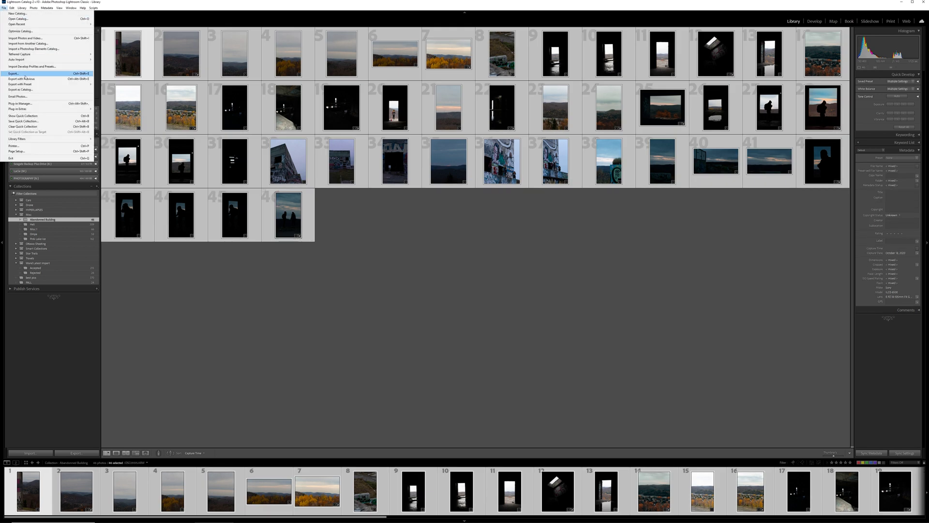
mouse_move(72, 109)
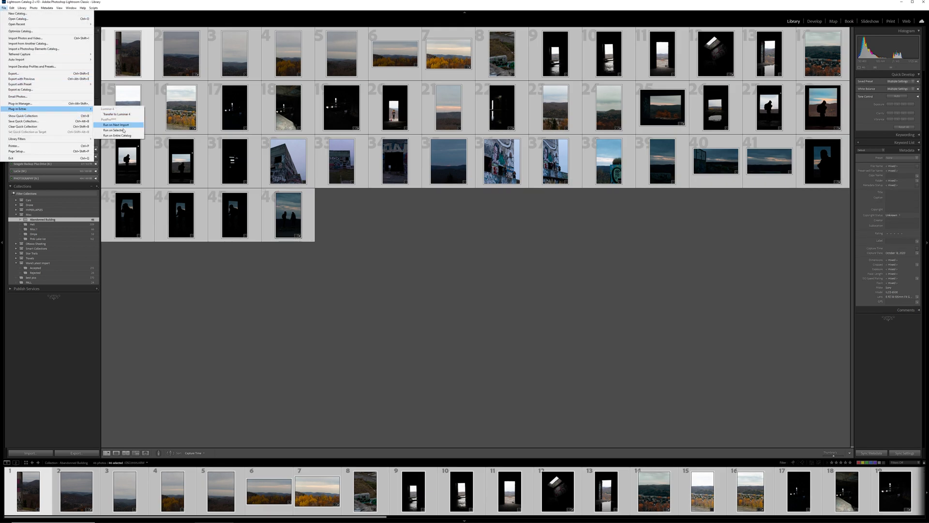
left_click(114, 130)
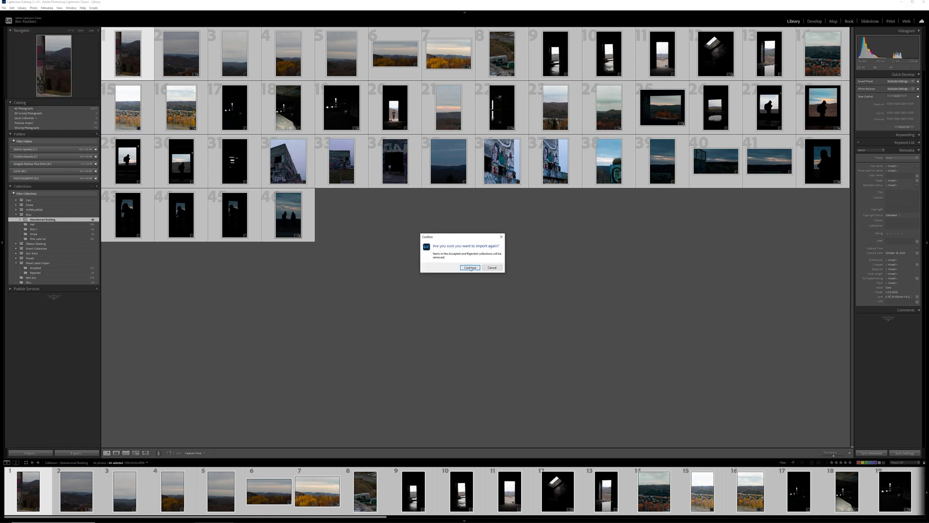
left_click(470, 268)
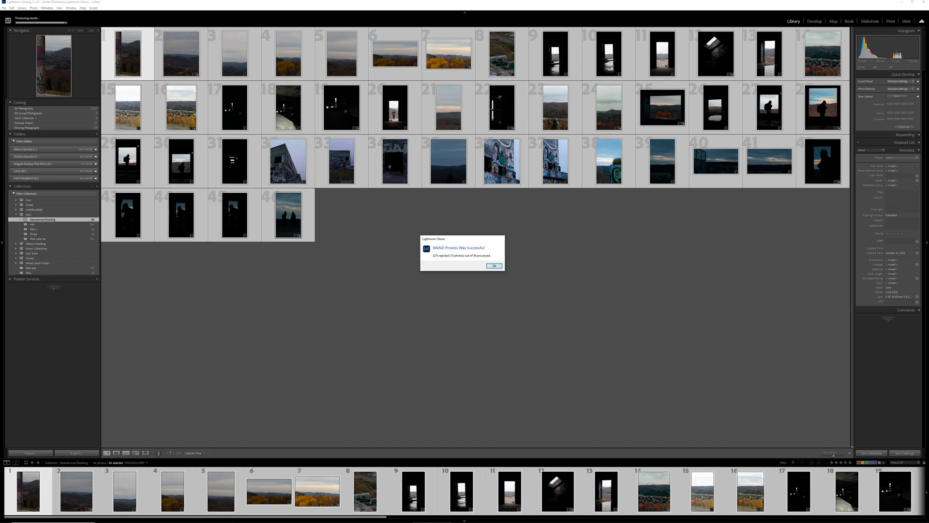
left_click(493, 266)
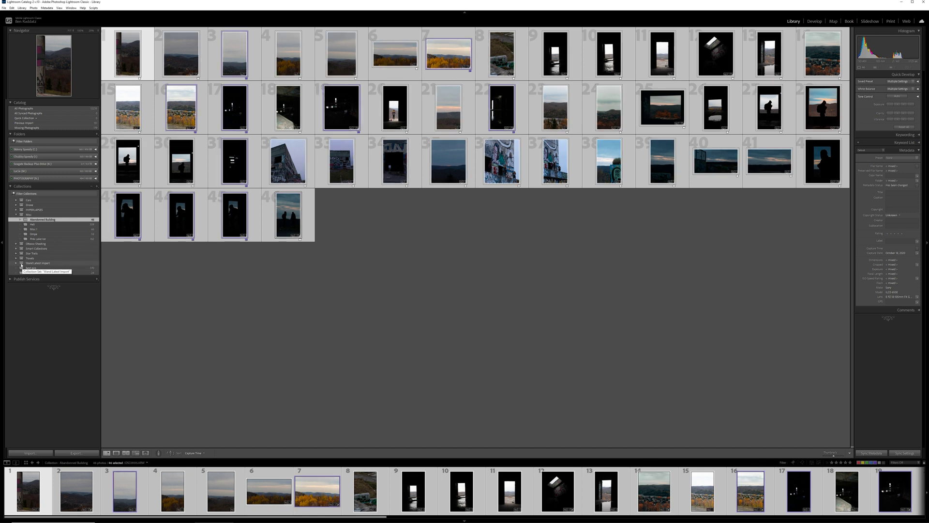
Browse Wand Latest Import's Accepted (36) and Rejected (10) collections, ending on the whole set
left_click(30, 264)
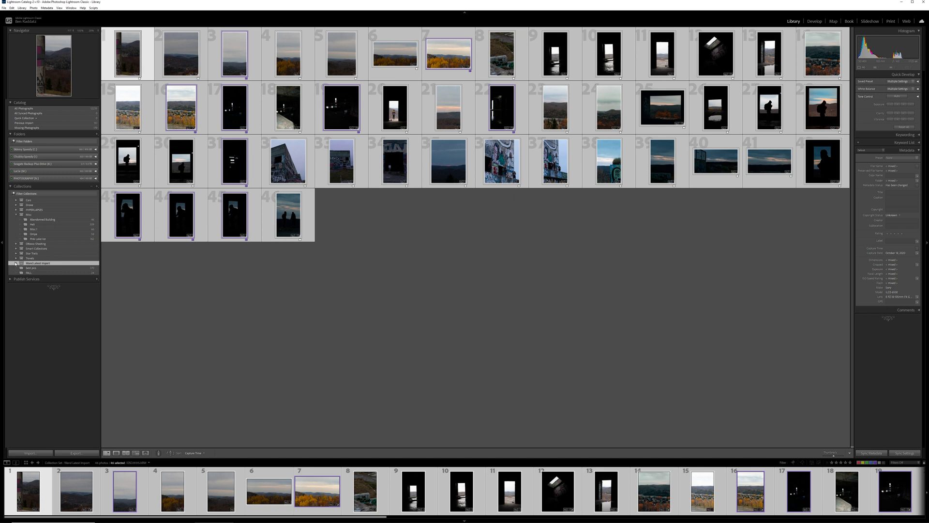
left_click(16, 263)
left_click(42, 268)
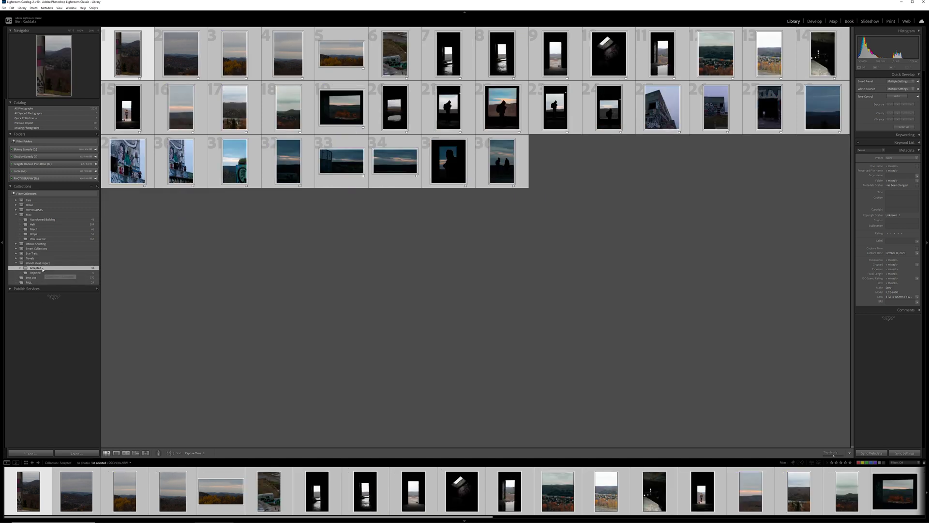
left_click(35, 273)
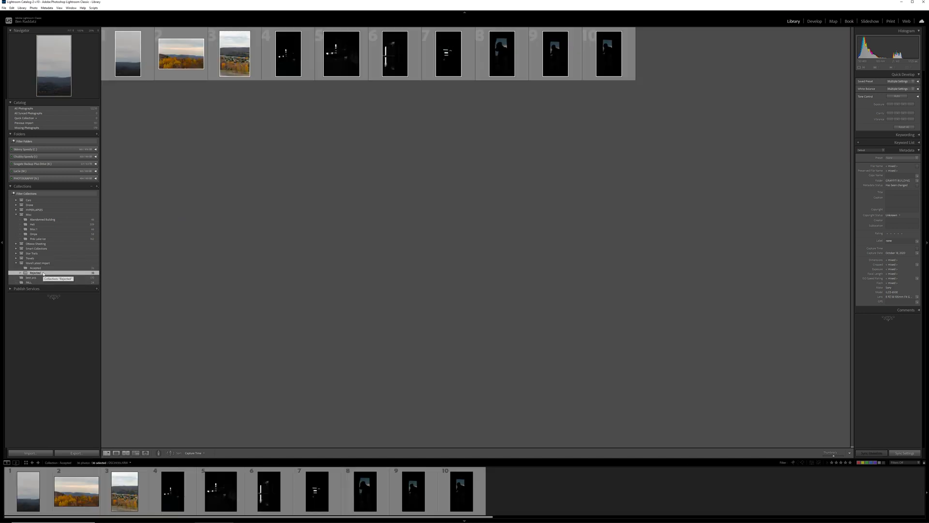
left_click(217, 293)
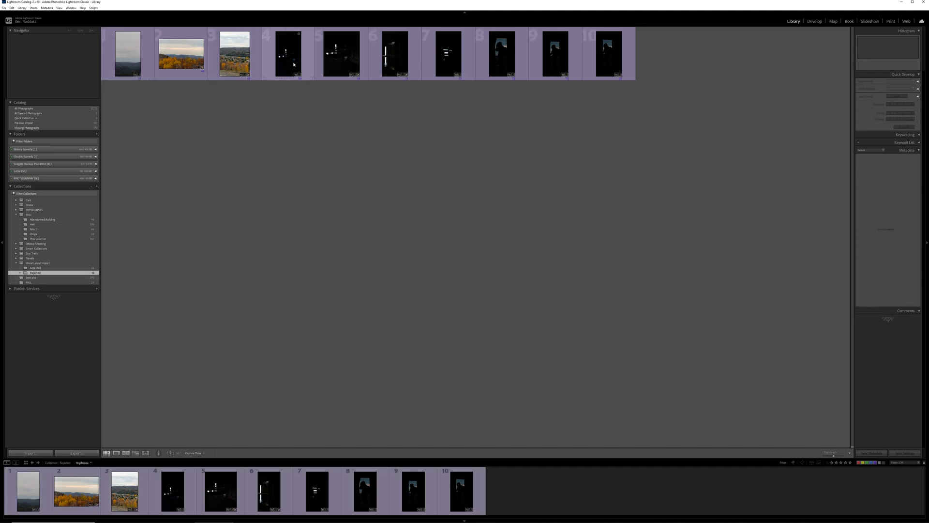
left_click(35, 267)
left_click(38, 263)
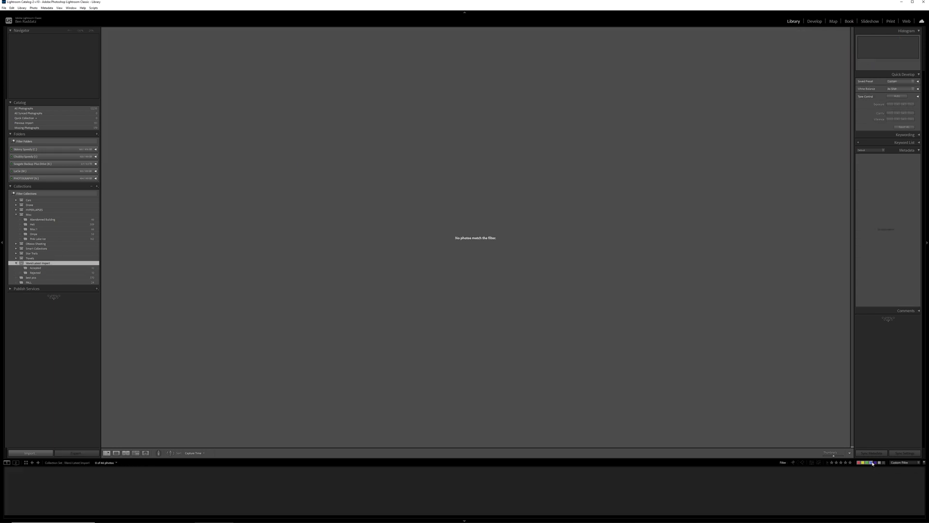
left_click(867, 462)
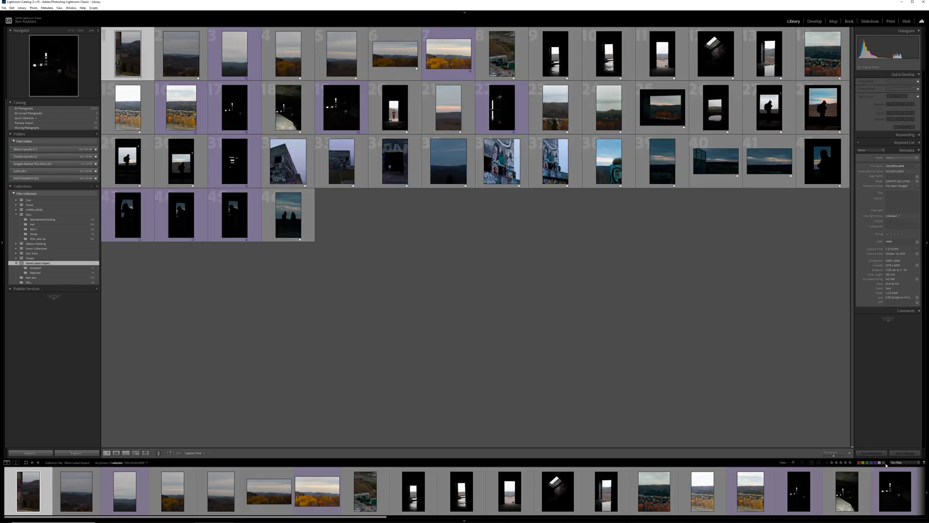
Filter the set to the 10 purple-labelled rejects and inspect individual reject thumbnails
left_click(866, 463)
left_click(880, 462)
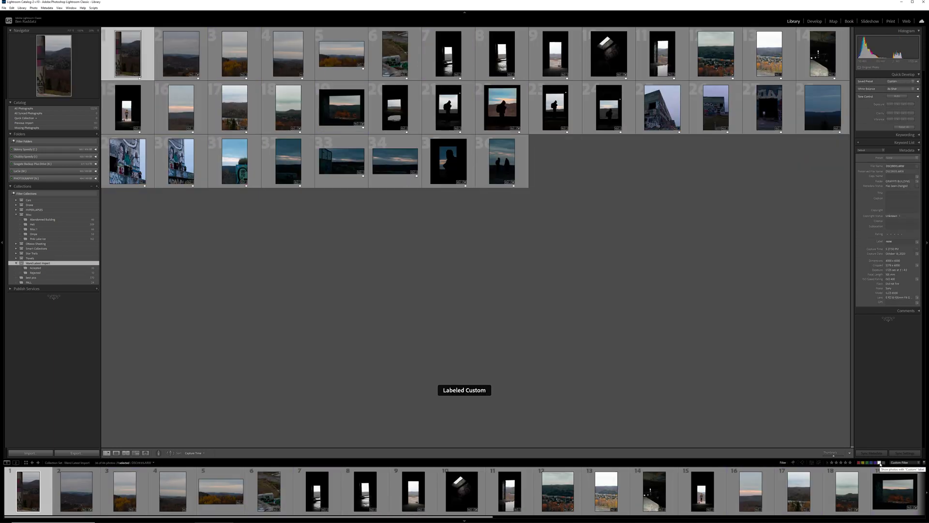
left_click(880, 463)
left_click(877, 463)
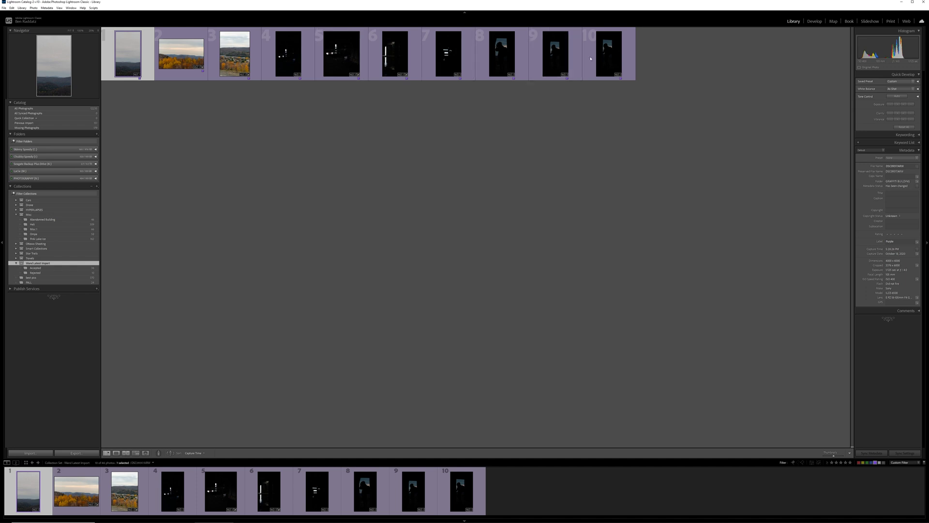
left_click(193, 58)
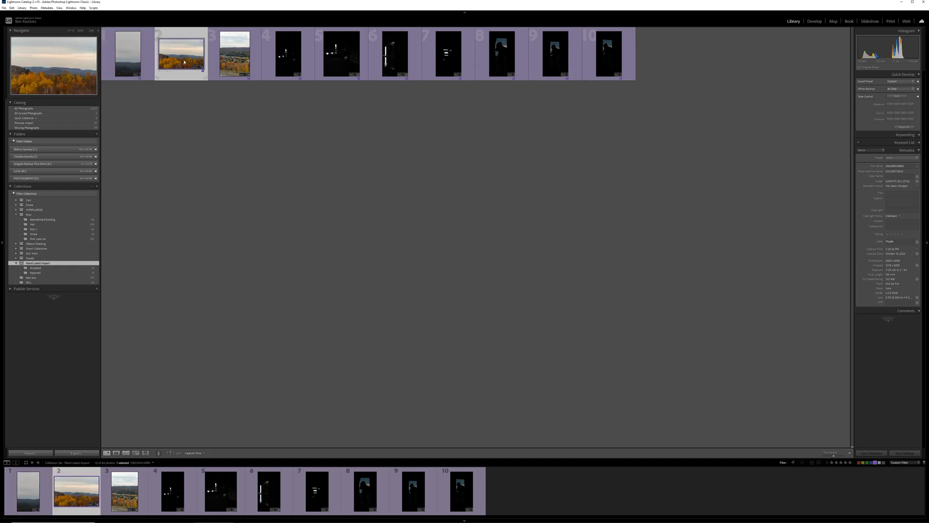
left_click(289, 54)
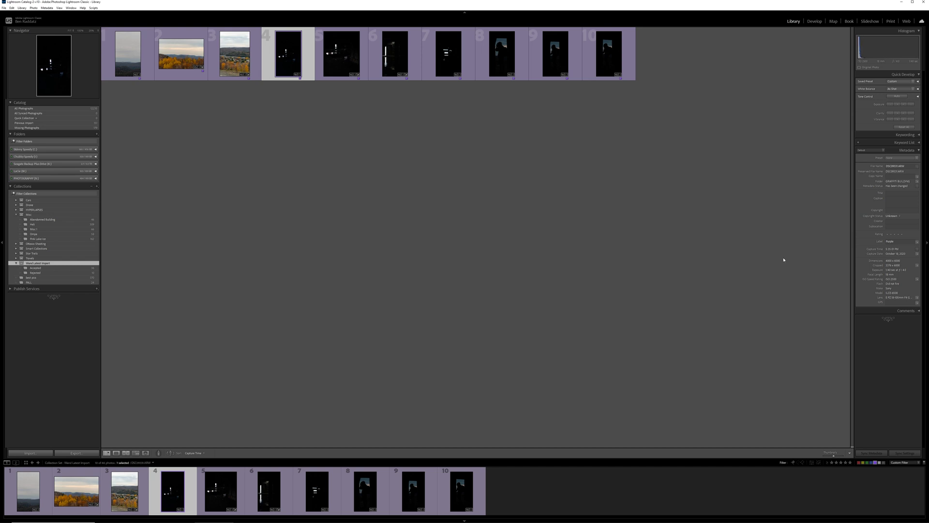
Toggle to the 36 unlabelled photos, remove the filter, then show purple-labelled photos again
left_click(877, 463)
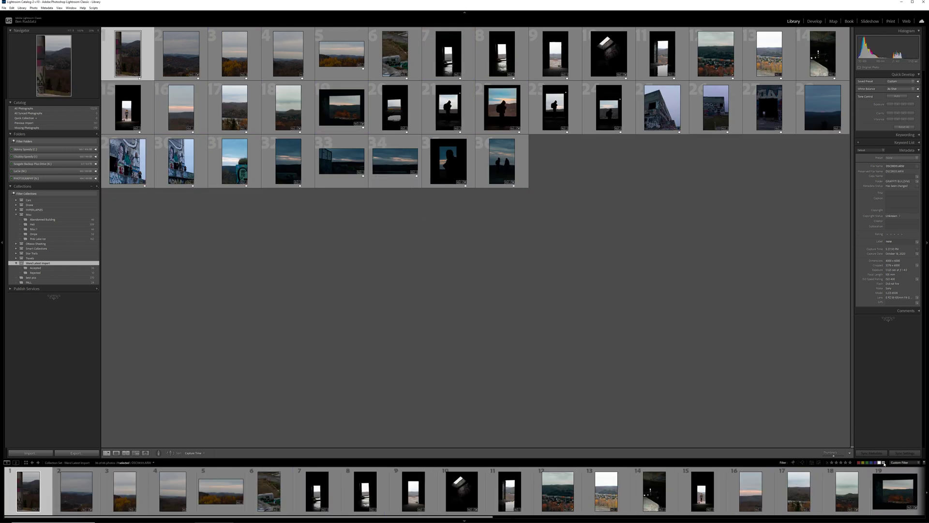
left_click(880, 463)
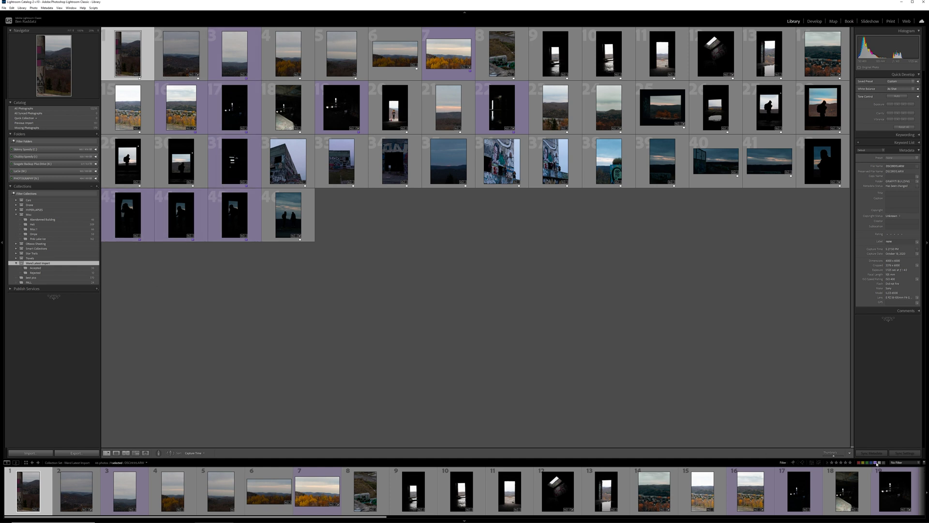
left_click(877, 463)
Relabel all 10 purple rejects with the Red colour label and clear the purple filter
key("ctrl+a")
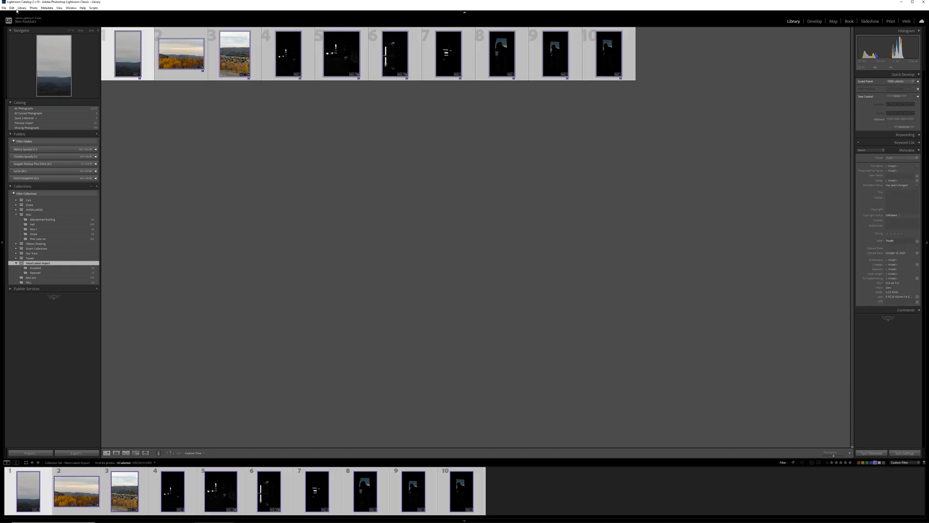
left_click(33, 8)
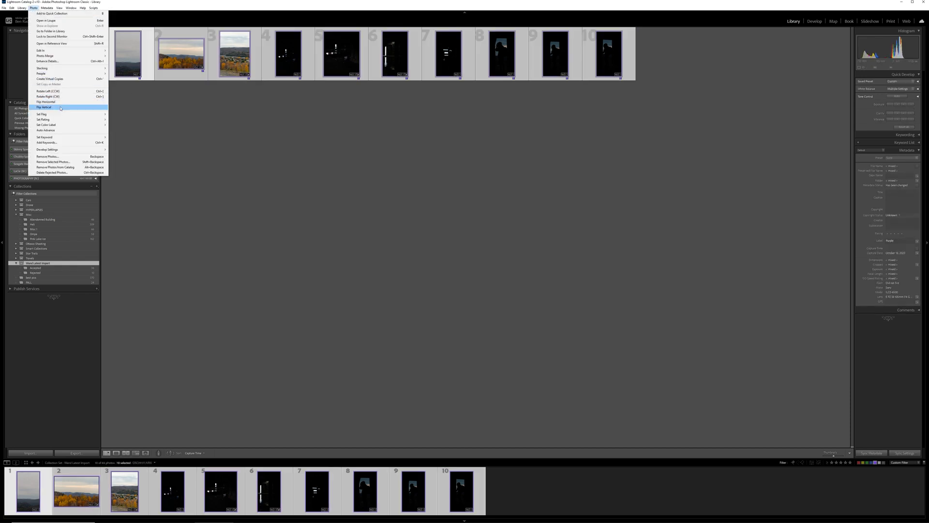
mouse_move(92, 125)
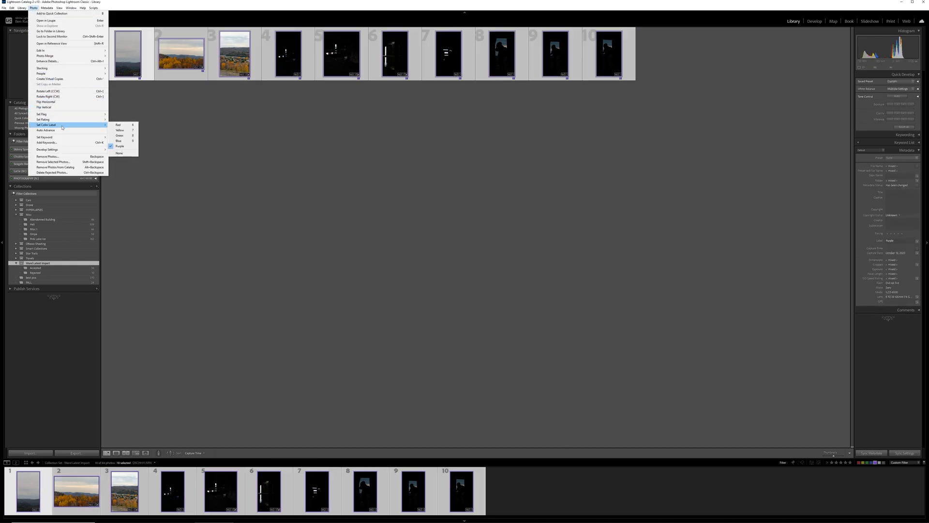
left_click(118, 125)
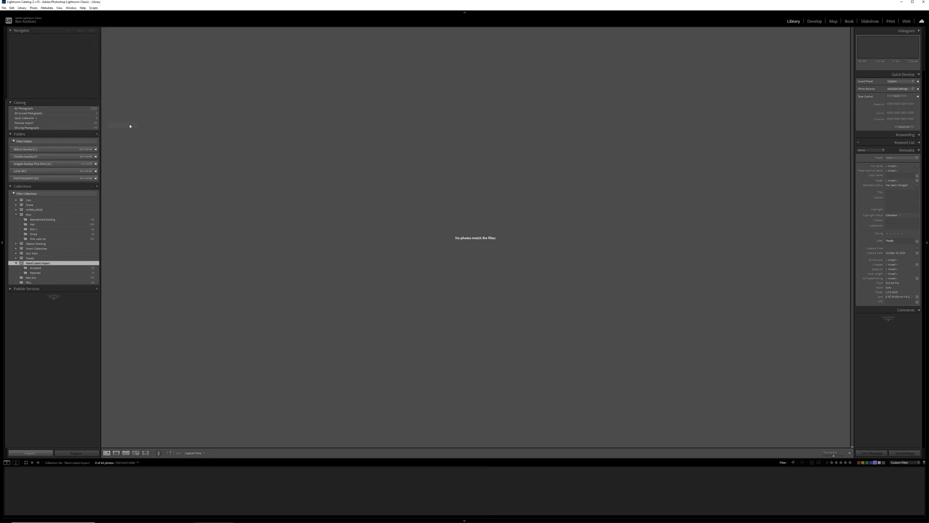
left_click(876, 463)
key("6")
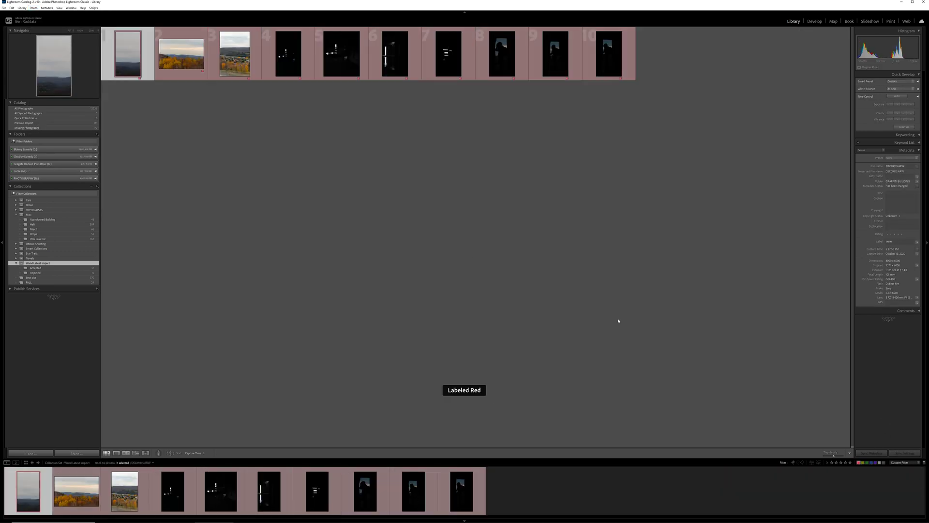